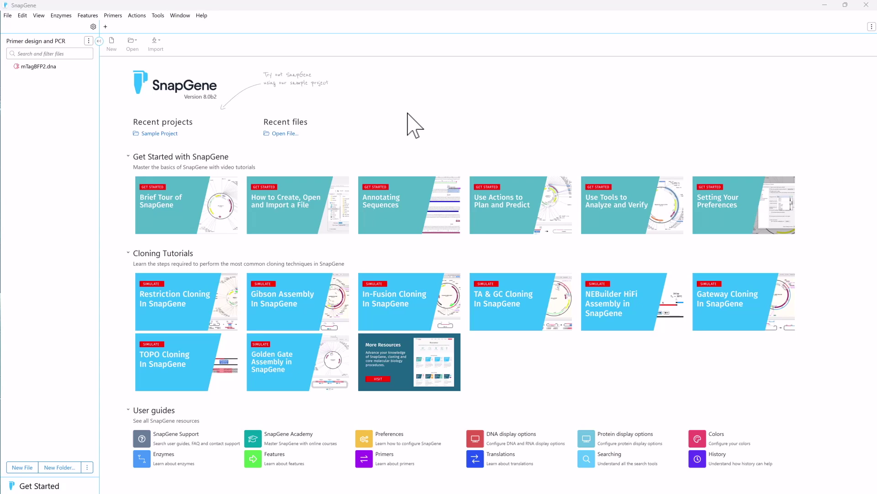
Move keyboard focus on the Get Started page to the Primer design and PCR project files
key(Tab)
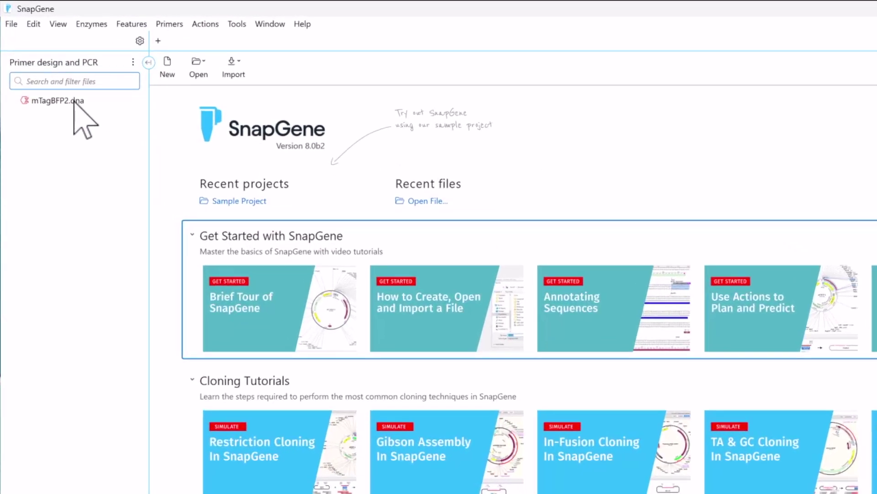
Open mTagBFP2.dna in Sequence view and select bases 1–19 at the gene's start
double_click(74, 101)
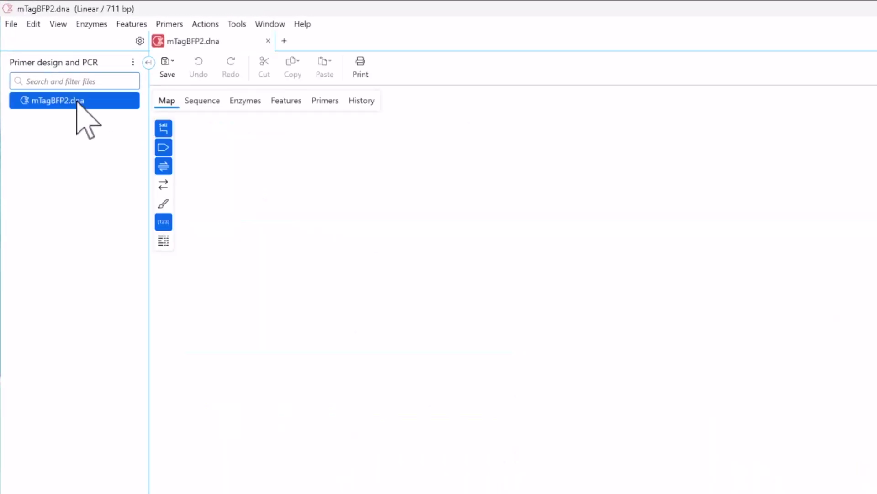
click(195, 101)
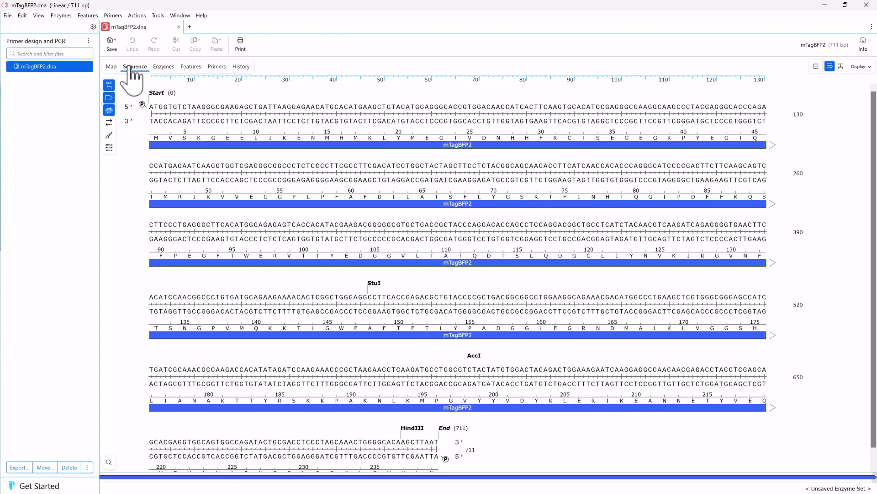
drag(145, 111, 241, 114)
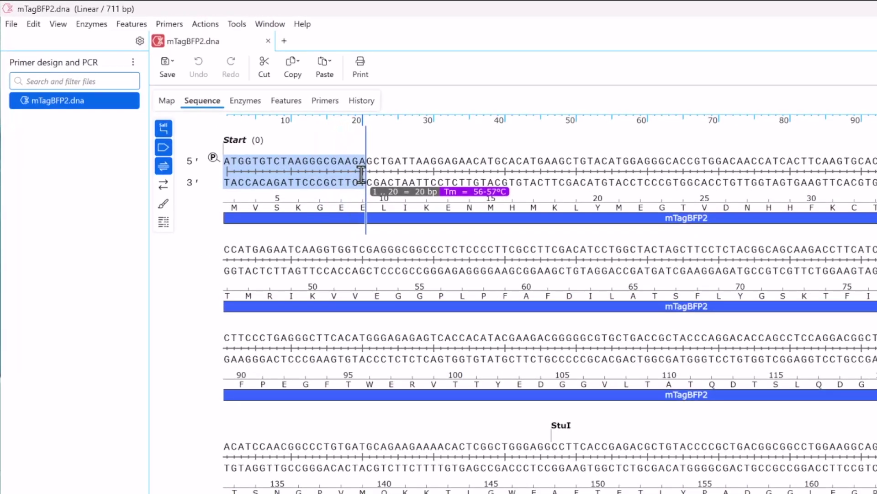
drag(361, 174, 360, 176)
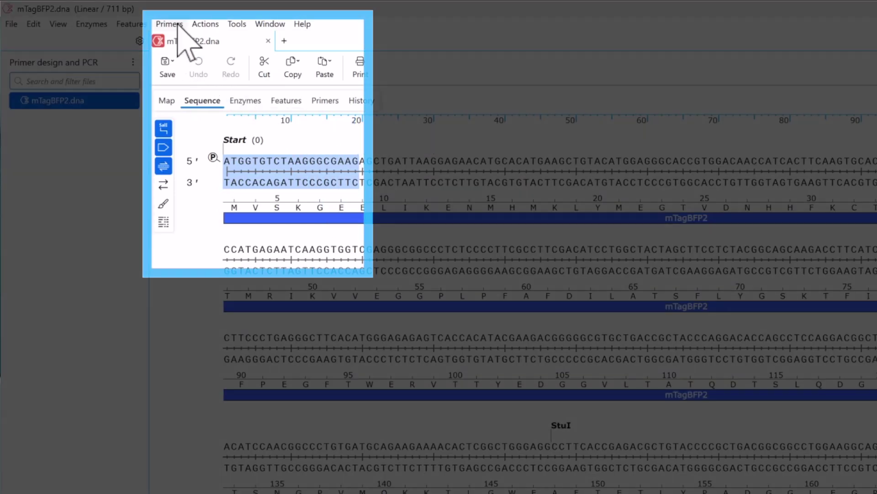
Create a top-strand primer on bases 1–19 named mTAGBFP2_FOR_SalI, with 5′ tail options shown
click(176, 25)
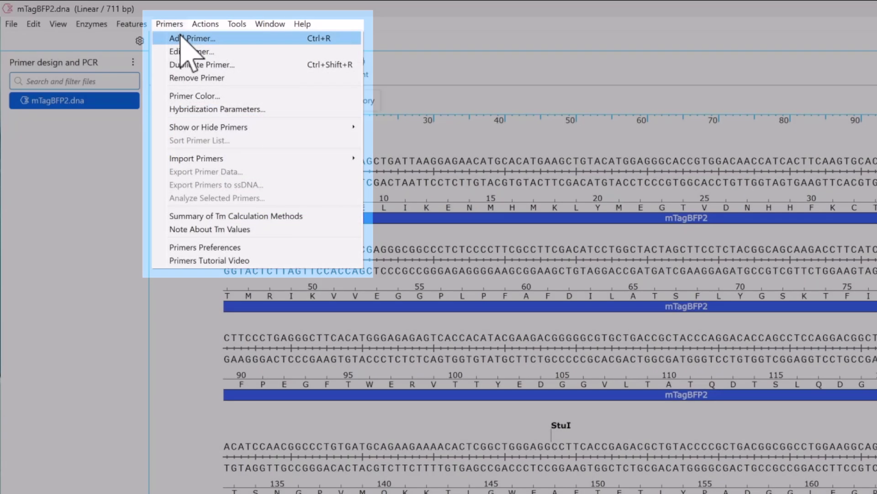
click(194, 39)
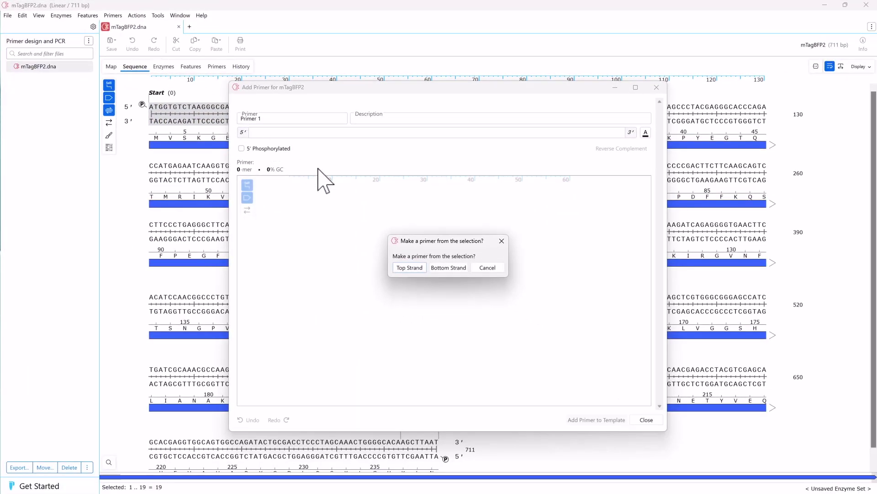
click(418, 268)
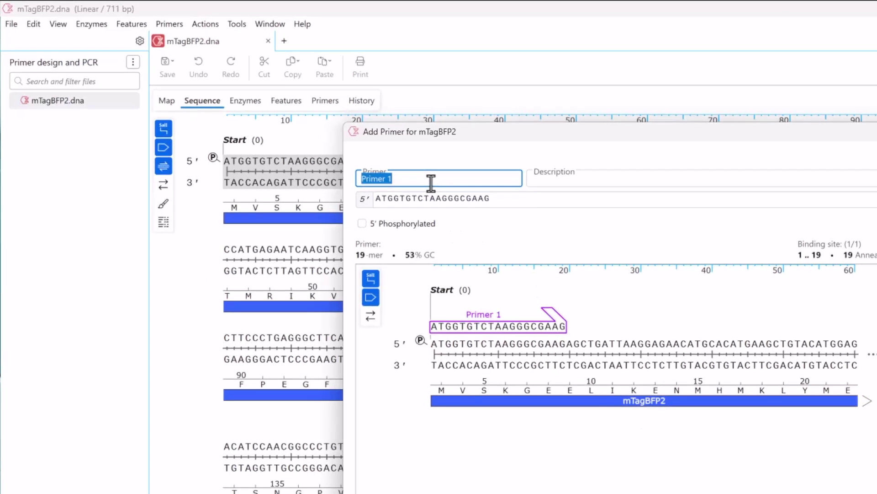
text(mTAGBFP2_FOR_SalI)
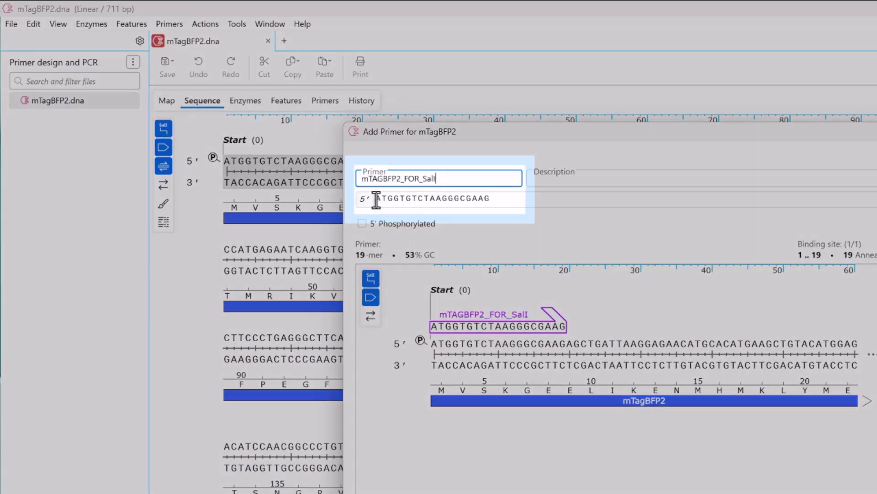
click(378, 199)
text(aaaaa)
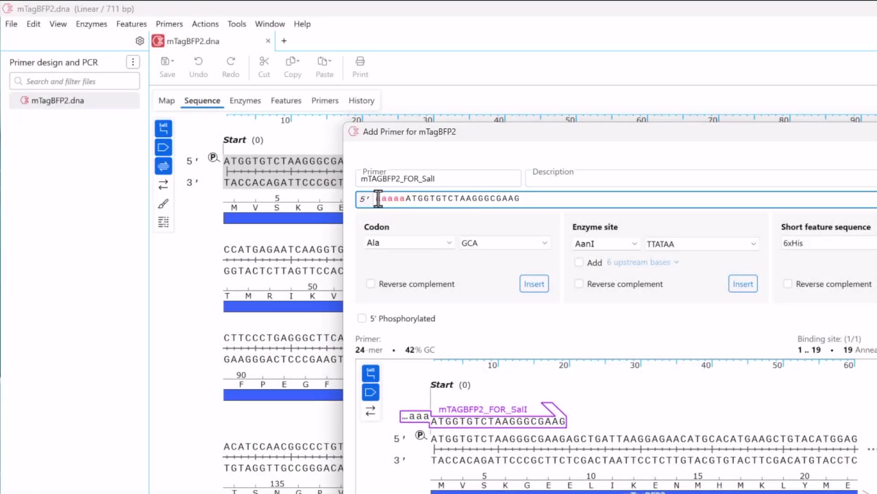
key(BackSpace)
key(BackSpace)
key(BackSpace)
key(BackSpace)
key(BackSpace)
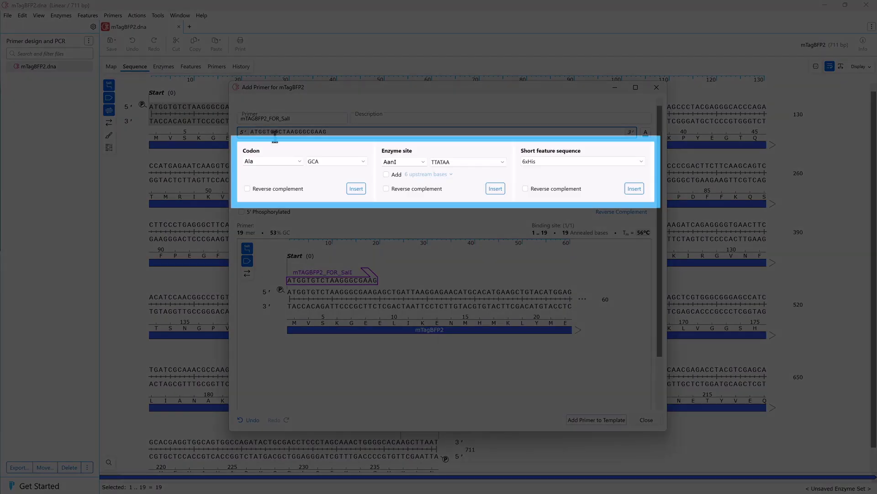
Add a SalI site plus 6 upstream bases, making the 31-mer CAGTCAGTCGACATGGTGTCTAAGGGCGAAG
click(409, 164)
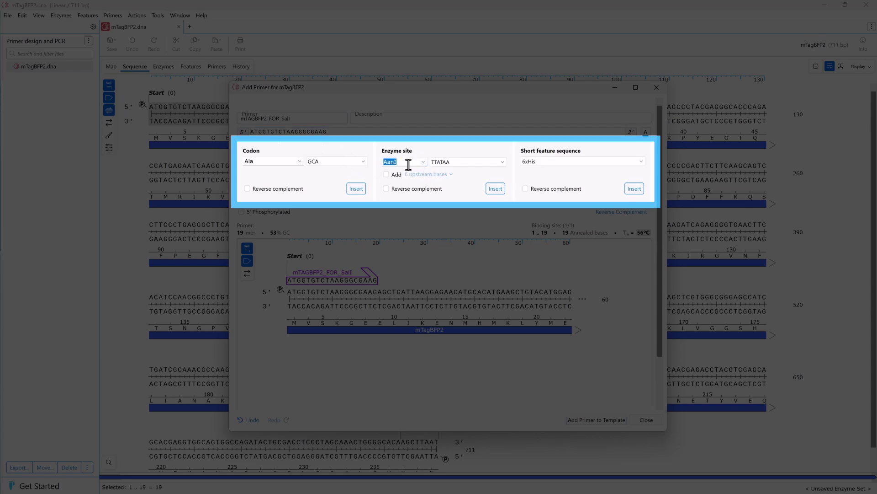
text(SalI)
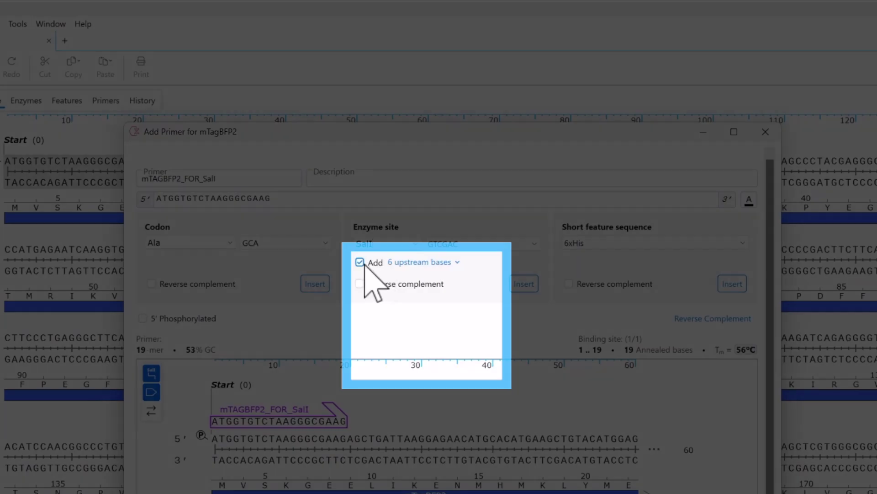
click(371, 264)
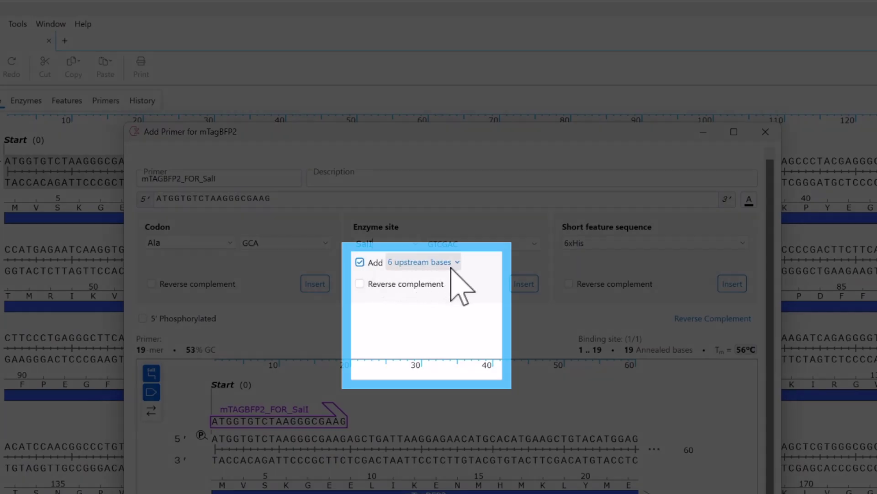
click(455, 265)
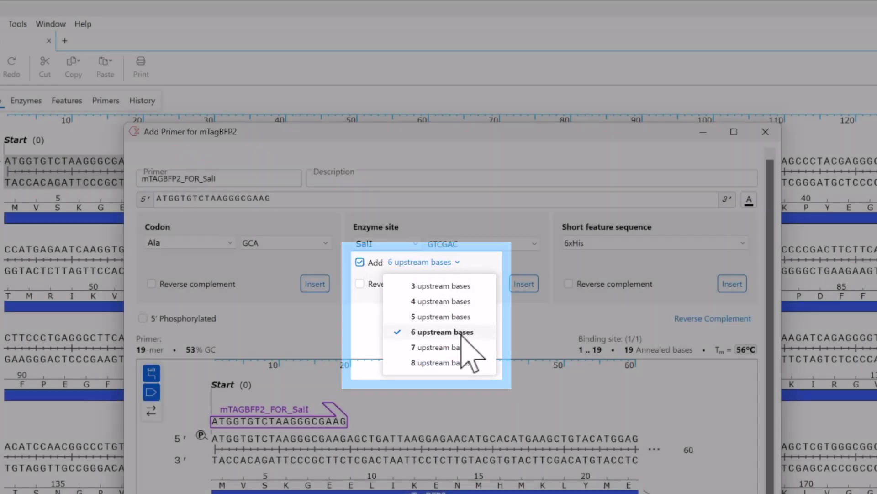
click(462, 333)
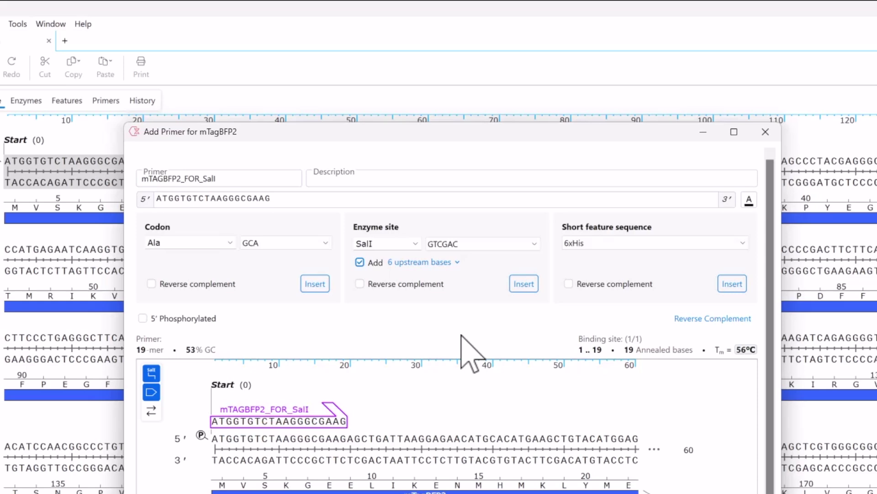
click(524, 283)
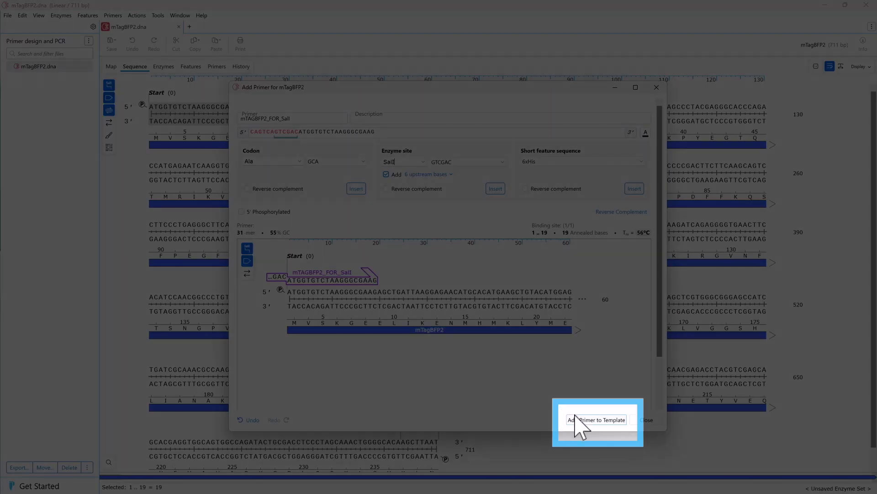
Attach mTAGBFP2_FOR_SalI to the template and select bases 693–711 at the gene's end
click(578, 420)
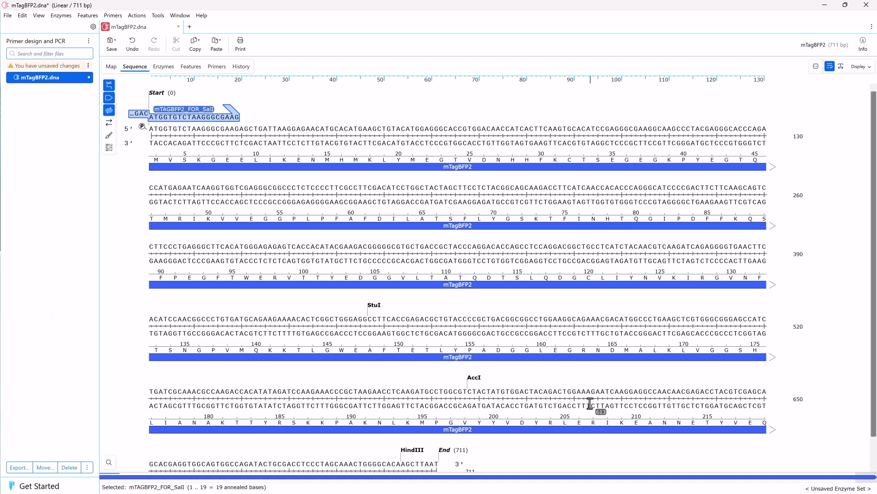
scroll(590, 404, down, 1)
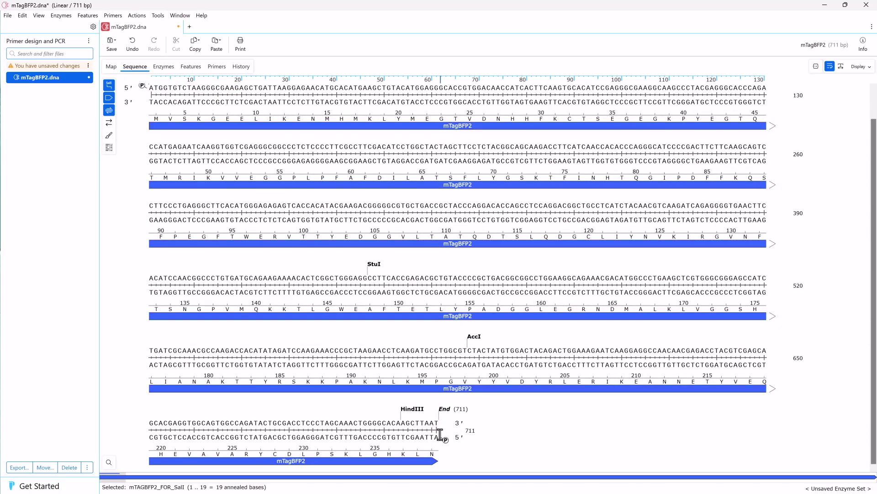
drag(440, 434, 348, 433)
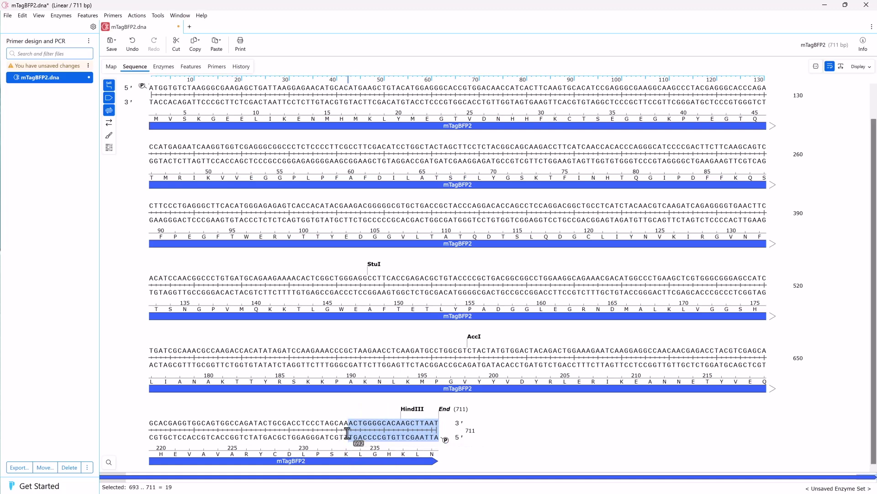
Create a bottom-strand primer on bases 693–711 tailed with a KpnI site plus 6 upstream bases
click(113, 16)
click(120, 24)
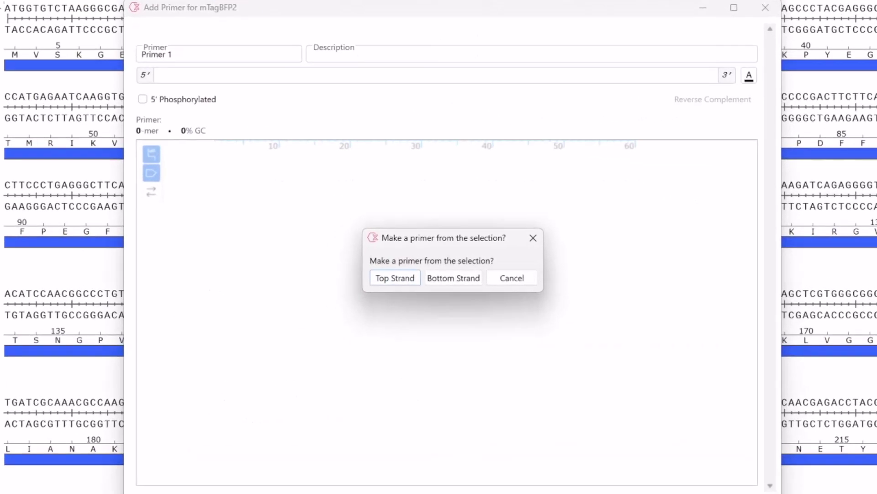
click(436, 277)
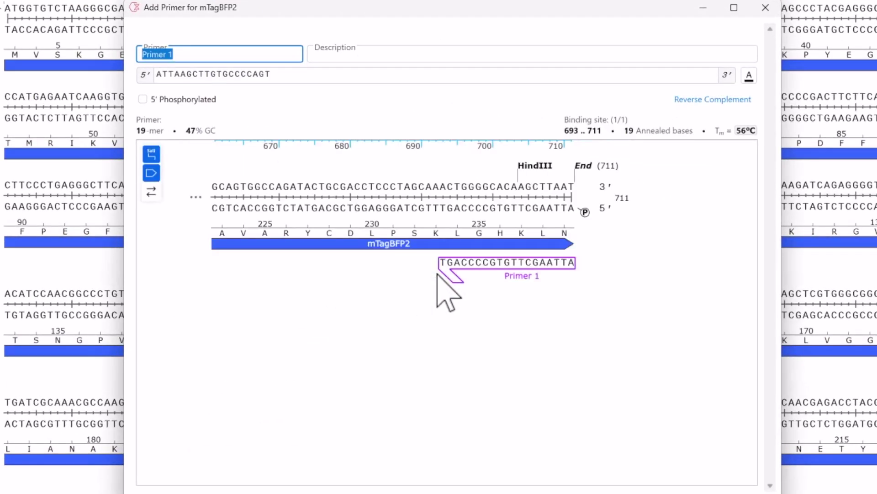
click(155, 74)
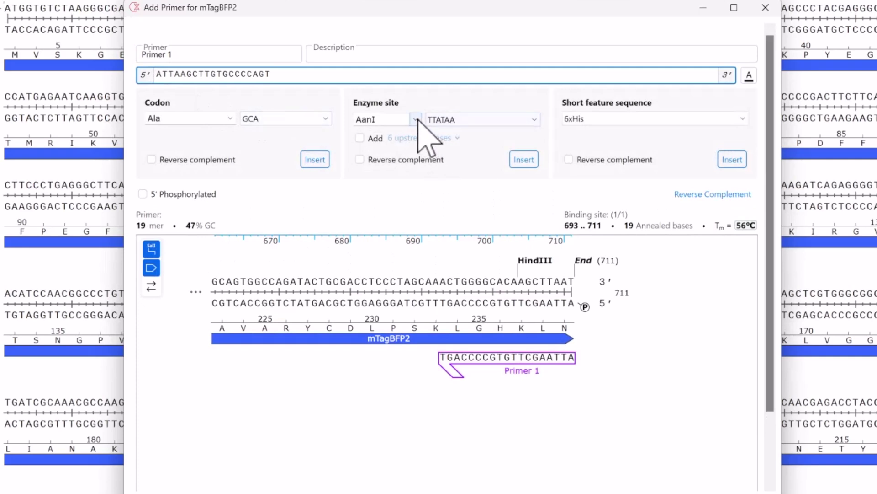
click(416, 119)
drag(415, 132, 416, 453)
click(389, 267)
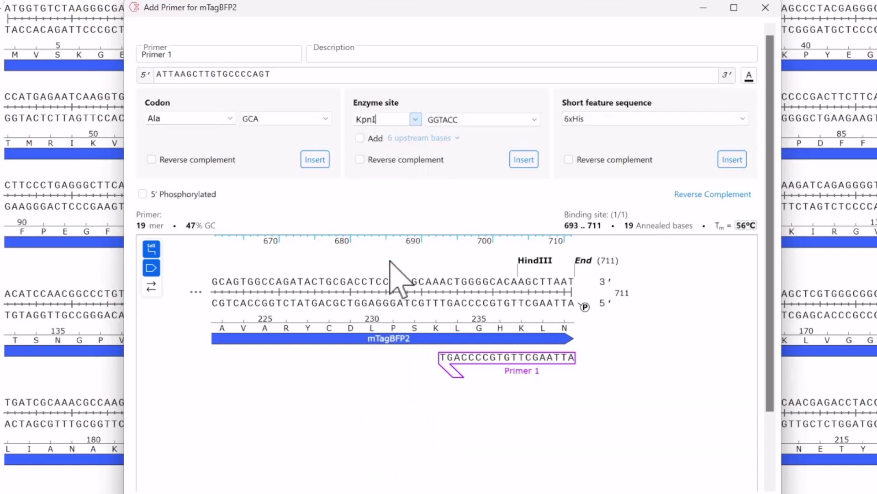
click(359, 137)
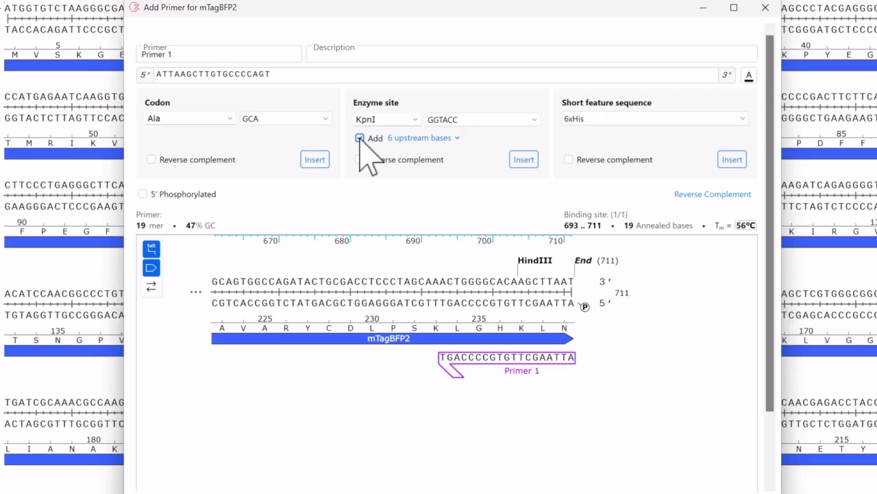
click(524, 158)
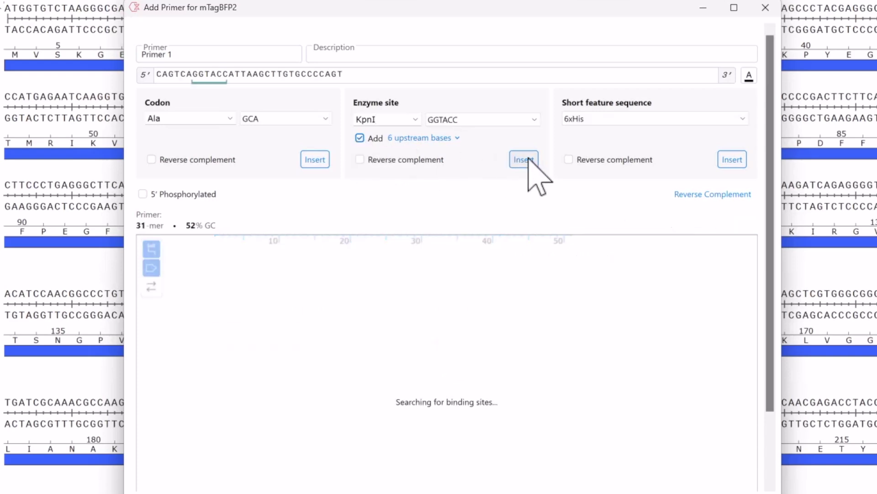
Name the reverse primer mTAGBFP2_REV_KpnI and attach it to the template
click(151, 56)
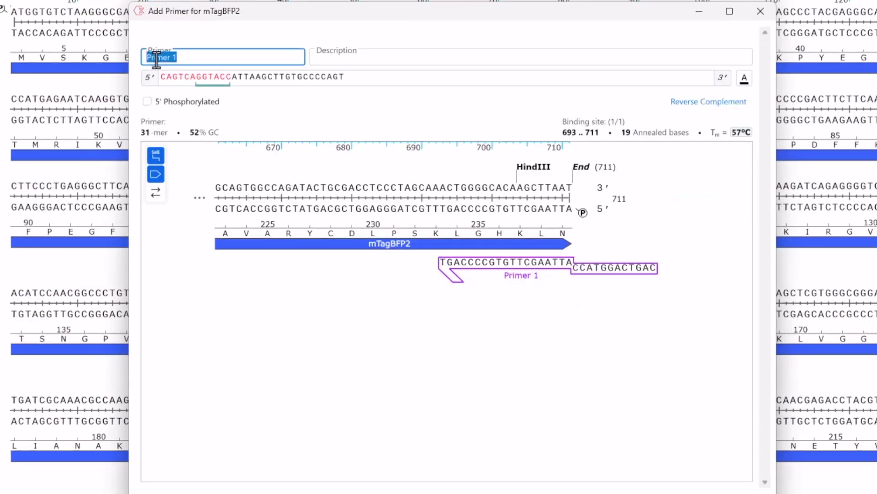
text(mTAGBFP2_REV_KpnI)
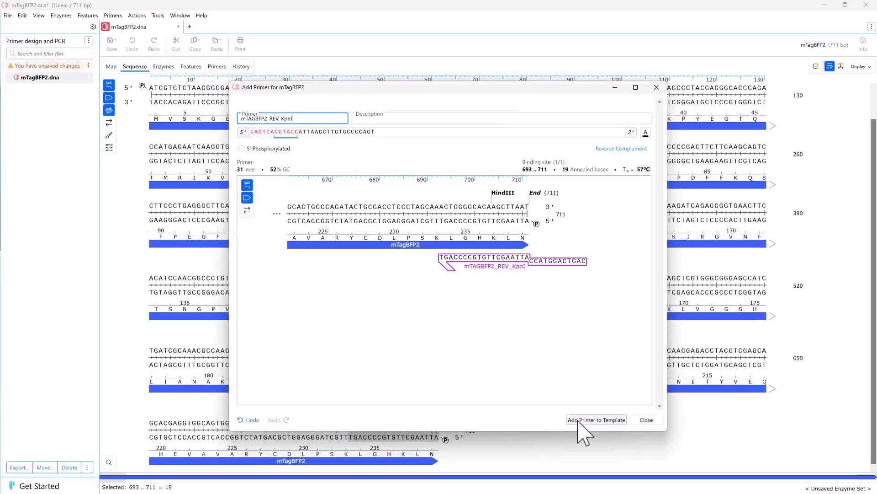
click(593, 420)
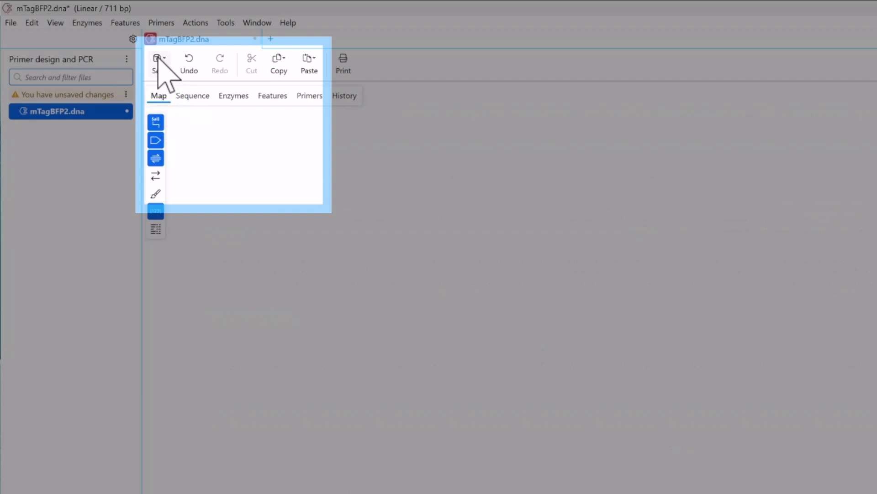
click(119, 44)
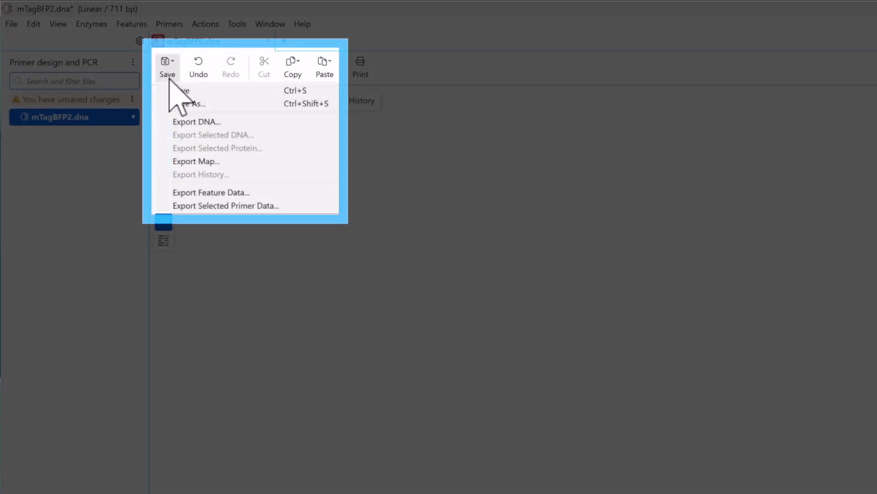
Save mTagBFP2.dna and start a PCR simulation
click(124, 63)
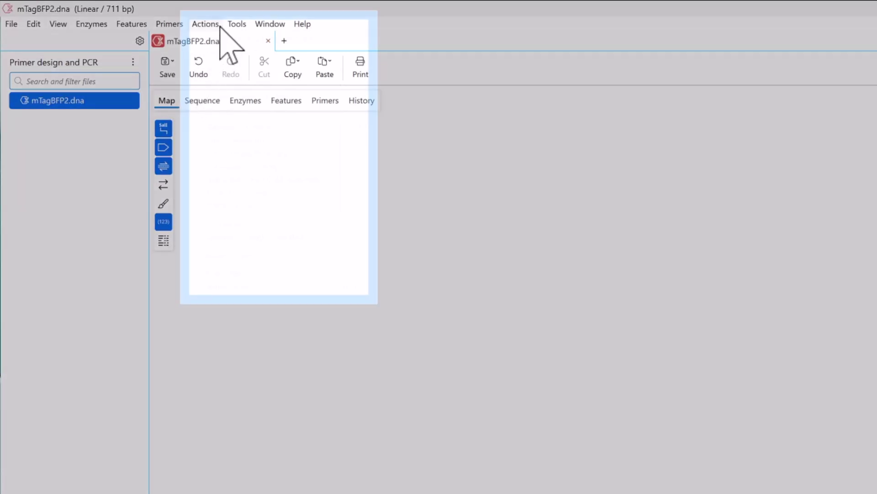
click(214, 24)
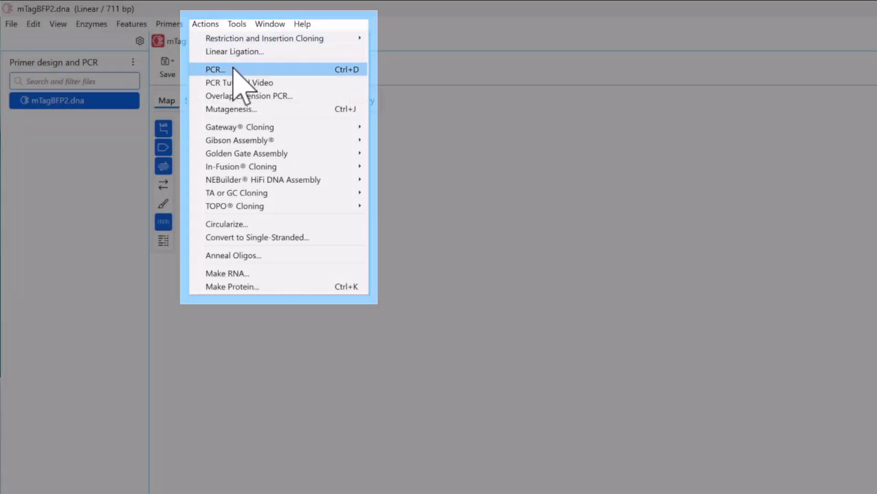
click(232, 68)
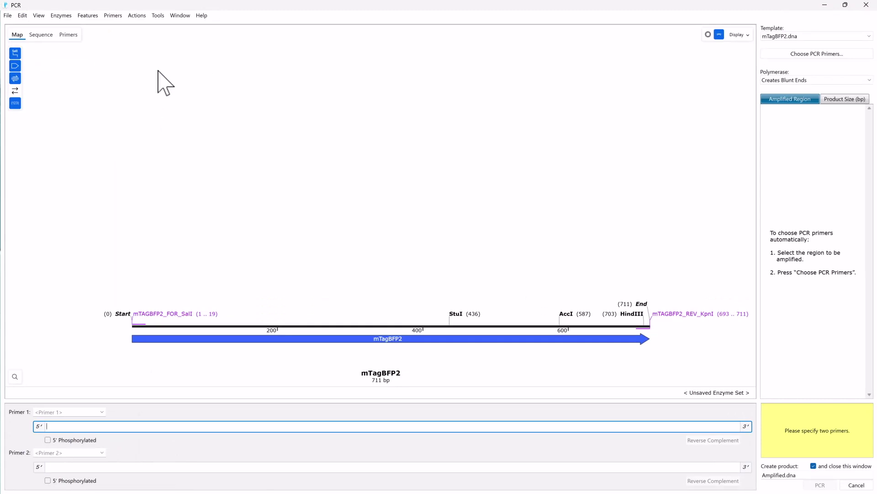
Load both tailed primers, keeping mTAGBFP2_FOR_SalI as Primer 1, for a 735 bp product
click(153, 314)
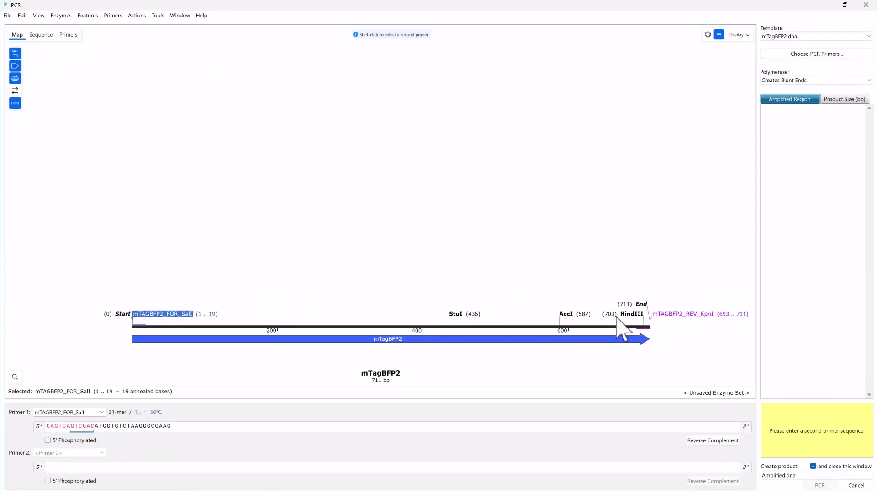
shift+click(675, 316)
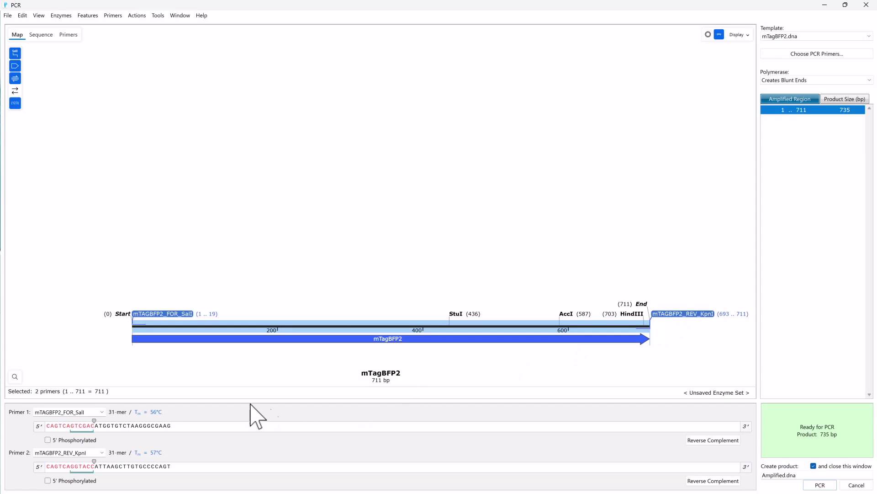
click(102, 410)
click(102, 410)
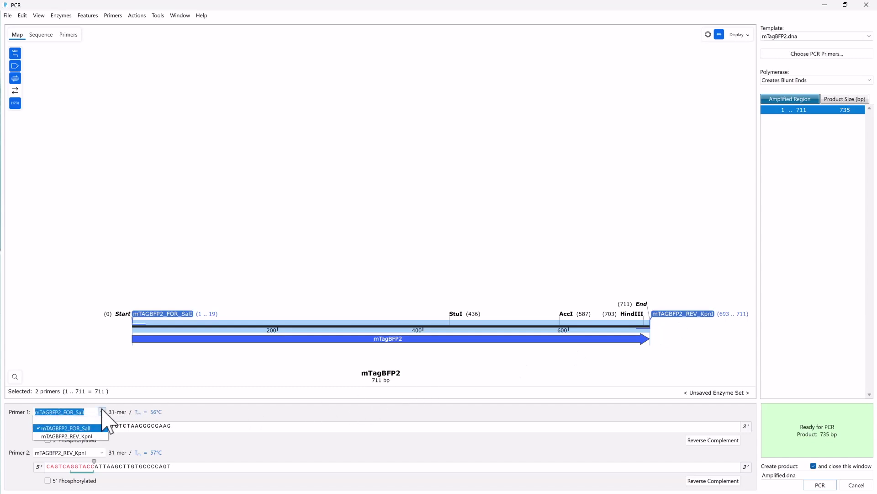
click(102, 410)
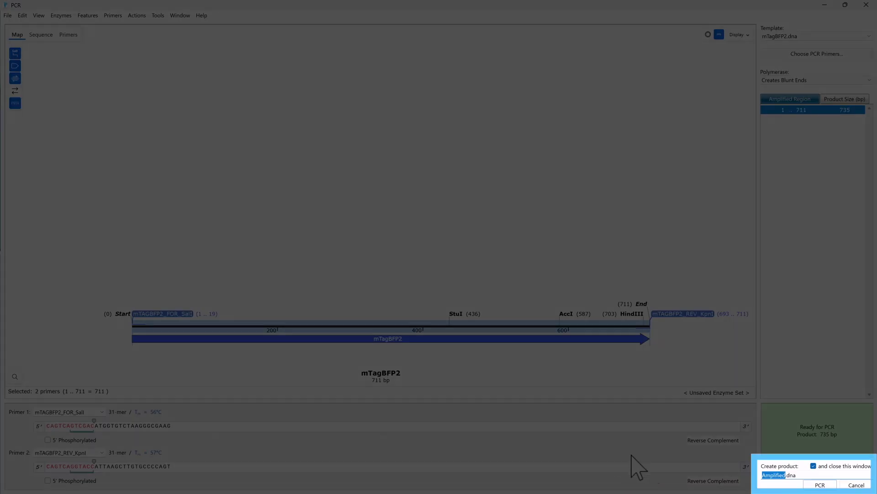
Name the 735 bp product mTAGBFP_SalI_KpnI and view its construction history
text(mTAGBFP_SalI_KpnI)
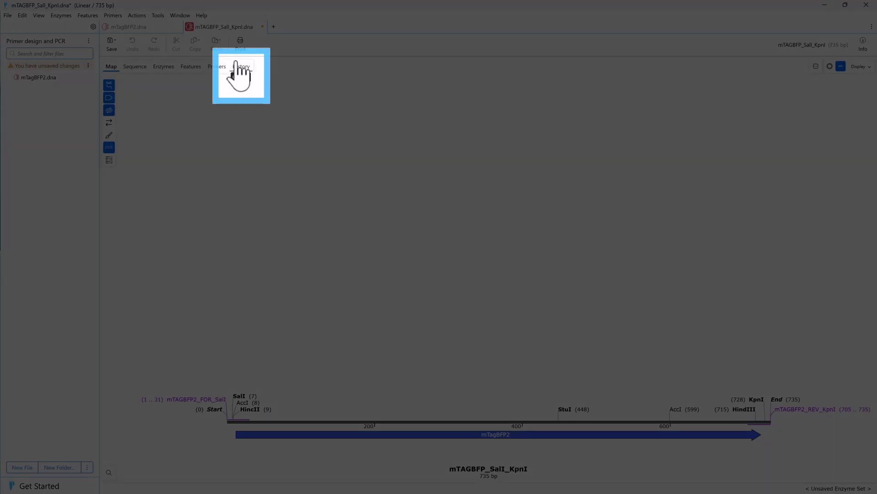
click(241, 67)
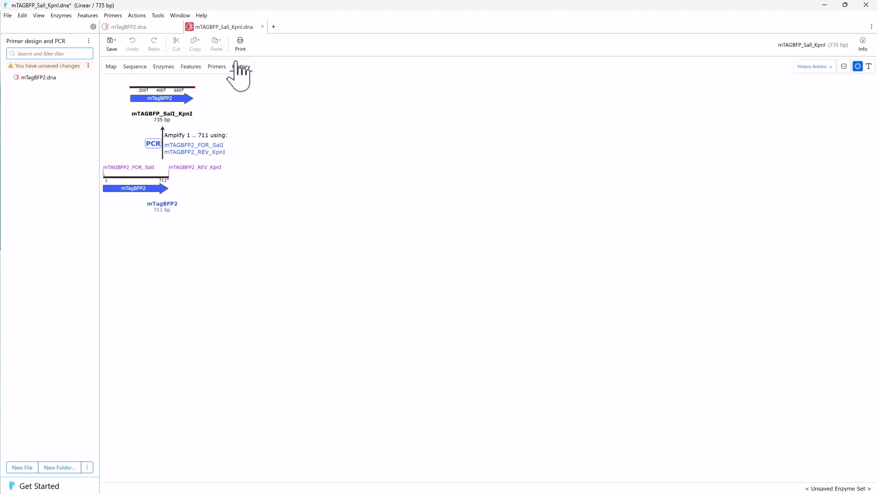
List the product's primers with their sequences expanded and select both
click(218, 67)
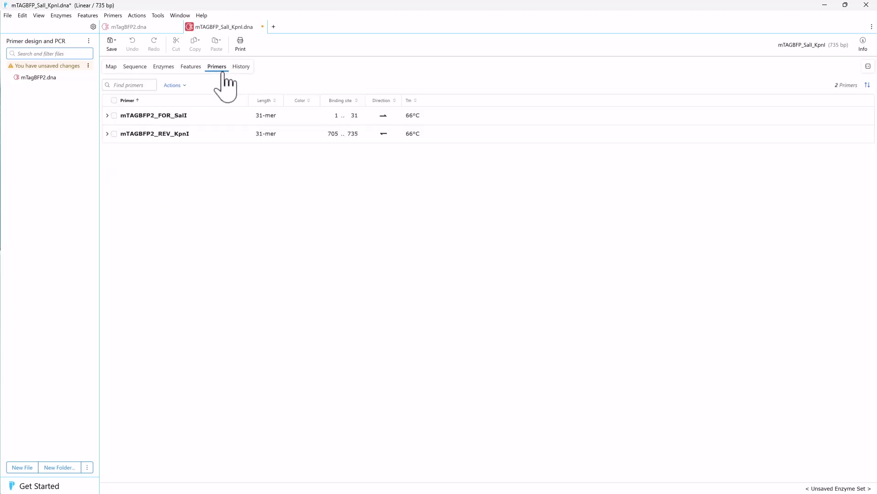
click(107, 115)
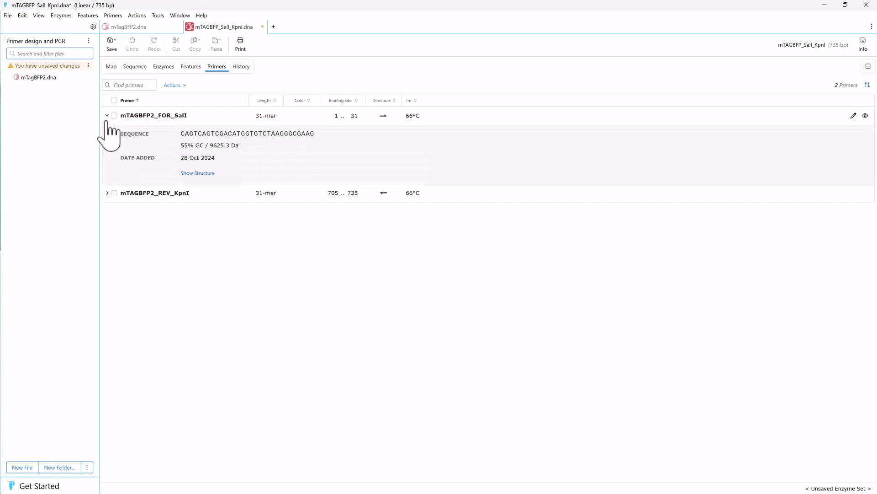
click(107, 193)
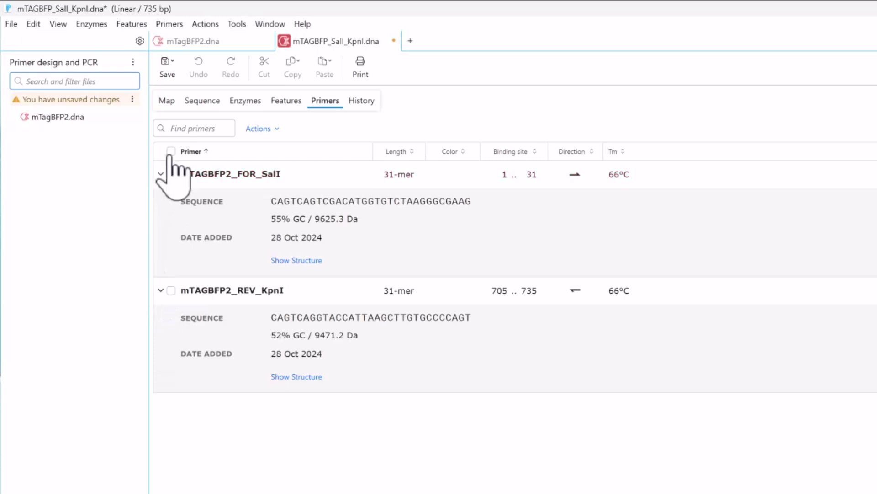
click(171, 151)
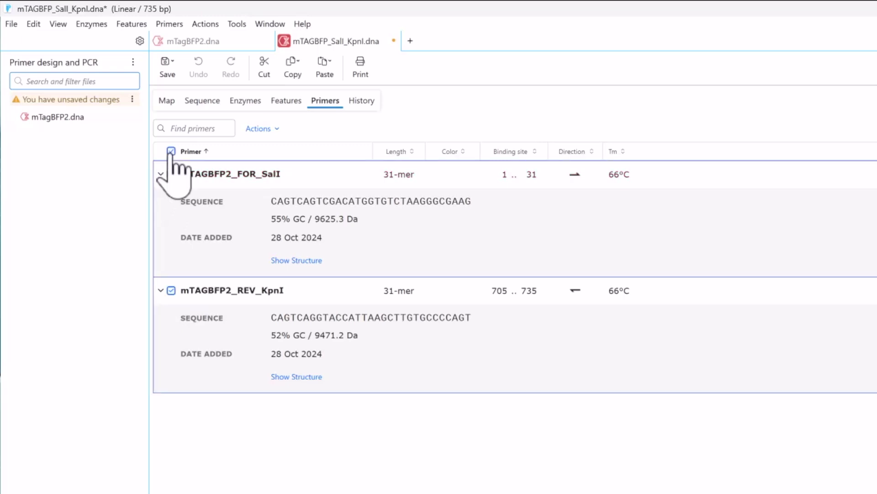
Export the primer names and sequences to Primers from mTAGBFP_SalI_KpnI.txt and open it
click(169, 25)
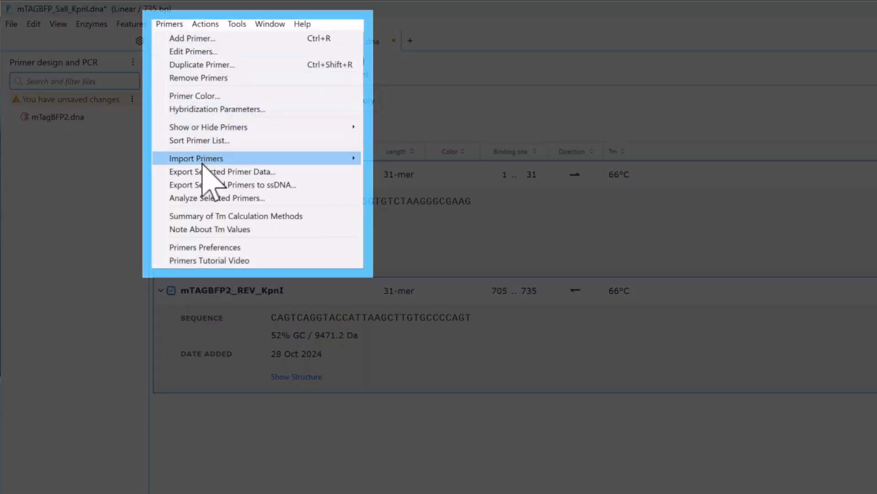
click(203, 171)
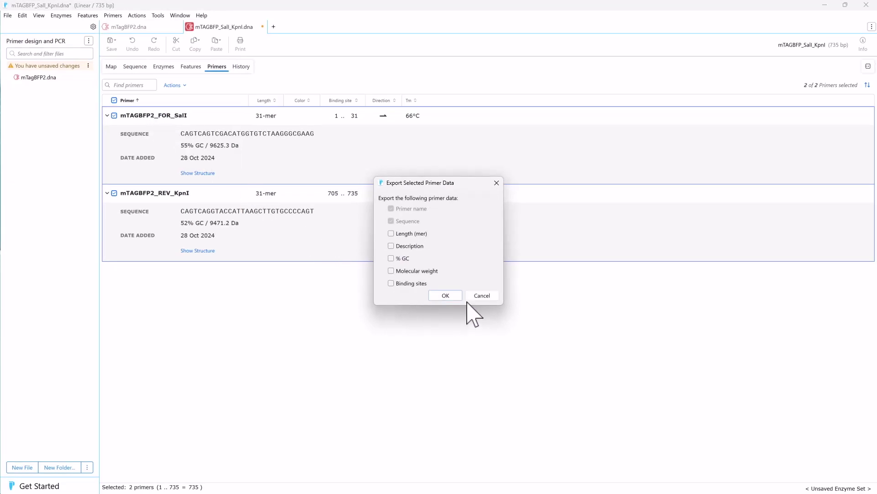
click(452, 296)
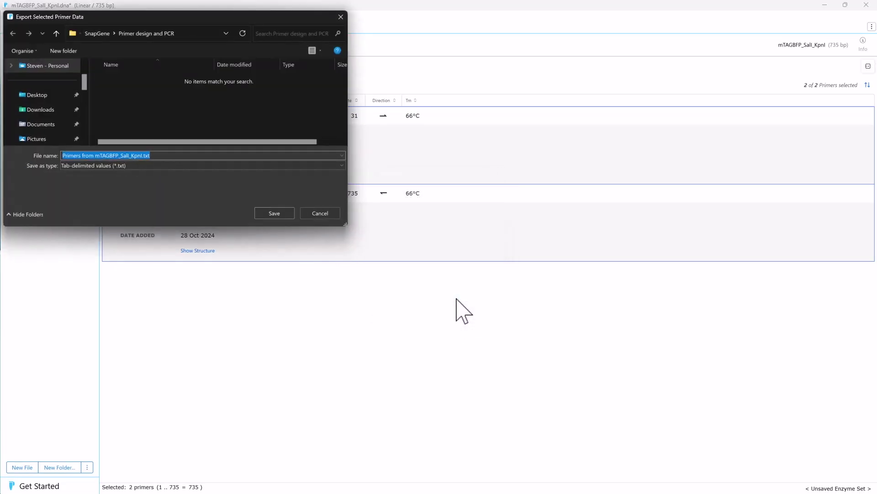
click(278, 212)
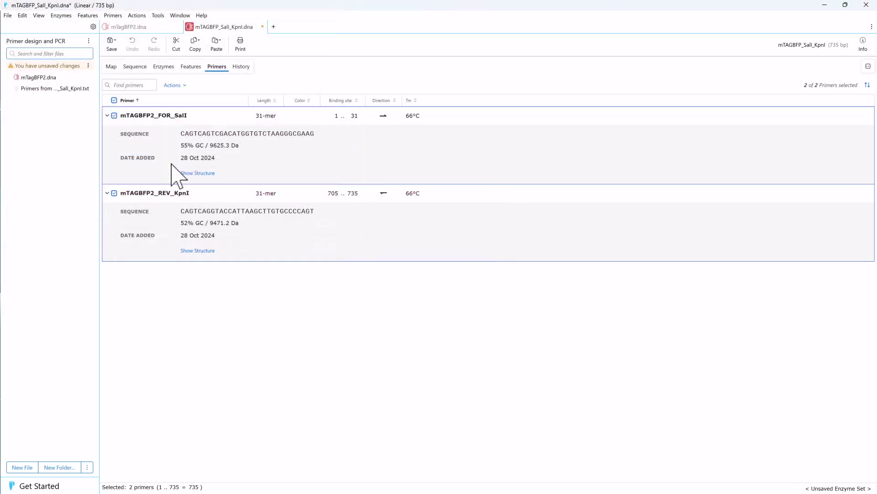
click(53, 89)
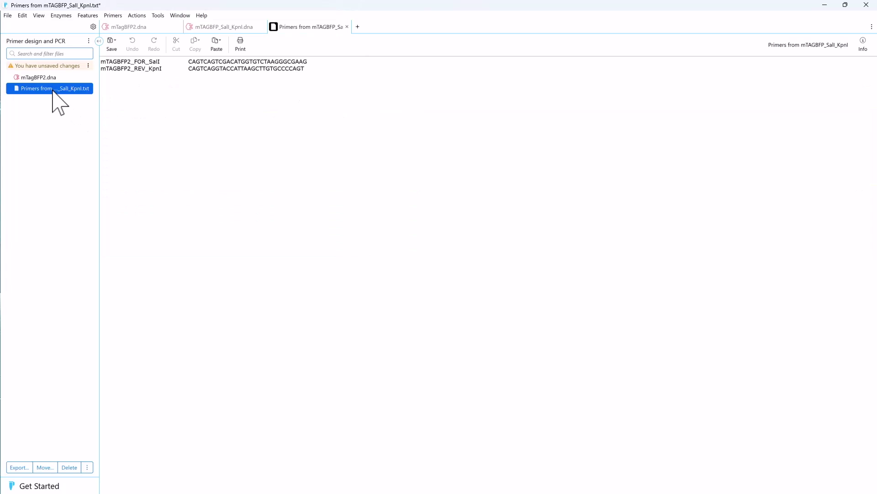